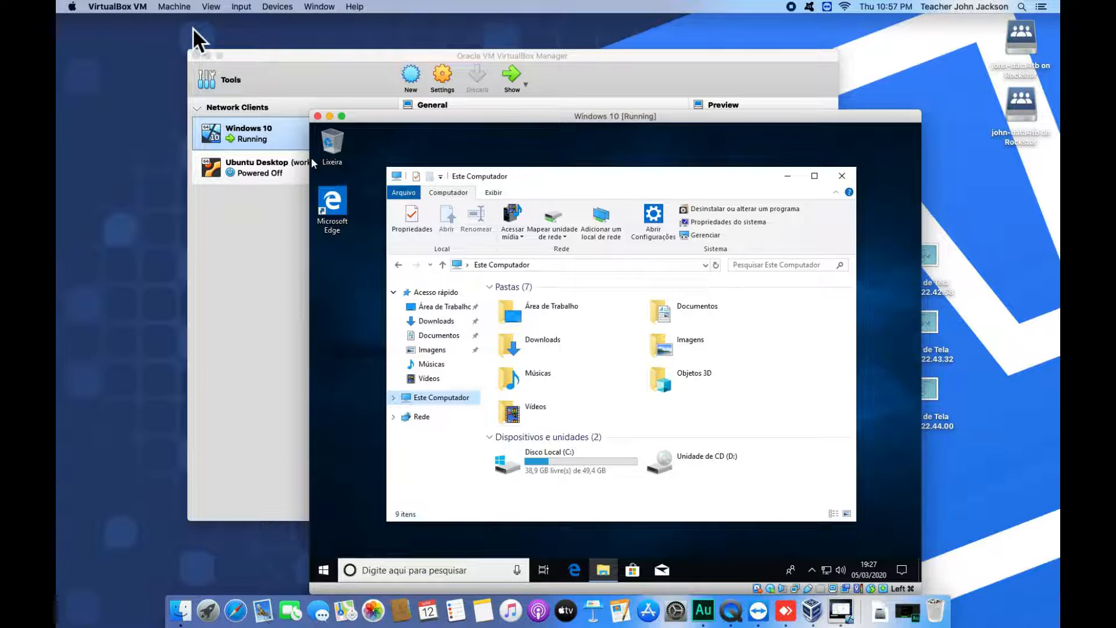
Open the network settings of the running Windows 10 virtual machine to view its adapter configuration.
{"action": "left_click", "coordinate": [192, 6]}
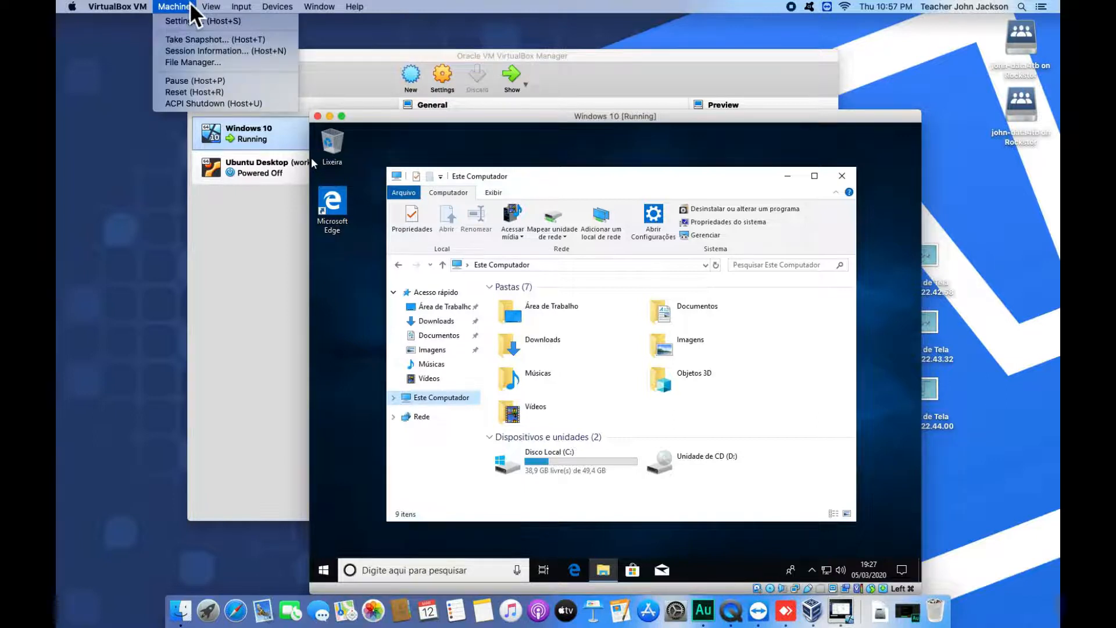
{"action": "left_click", "coordinate": [190, 26]}
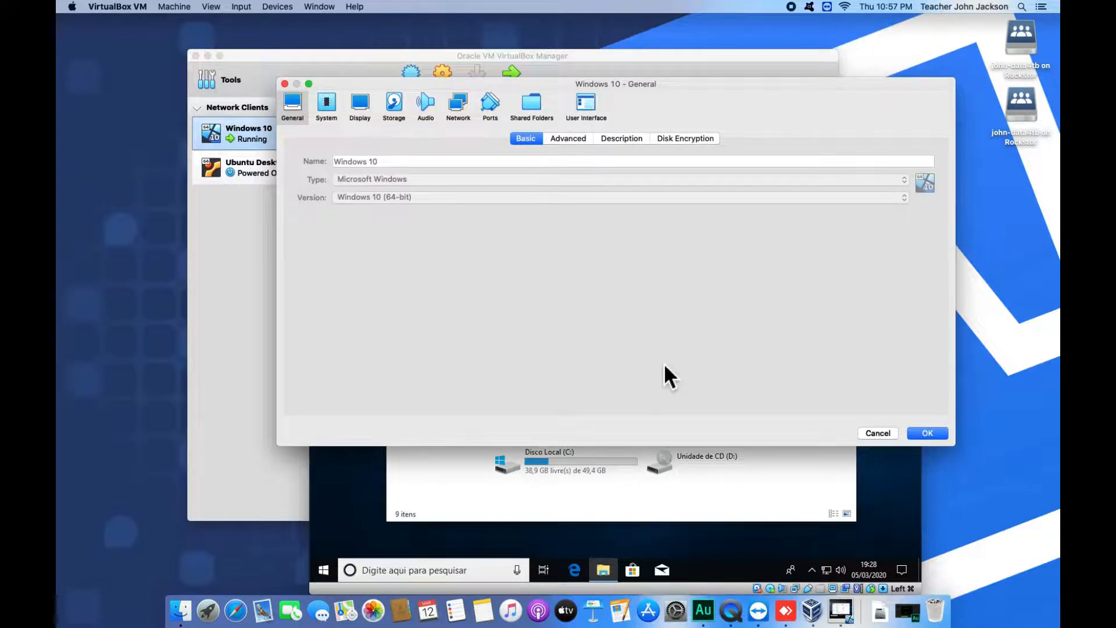
{"action": "left_click", "coordinate": [466, 110]}
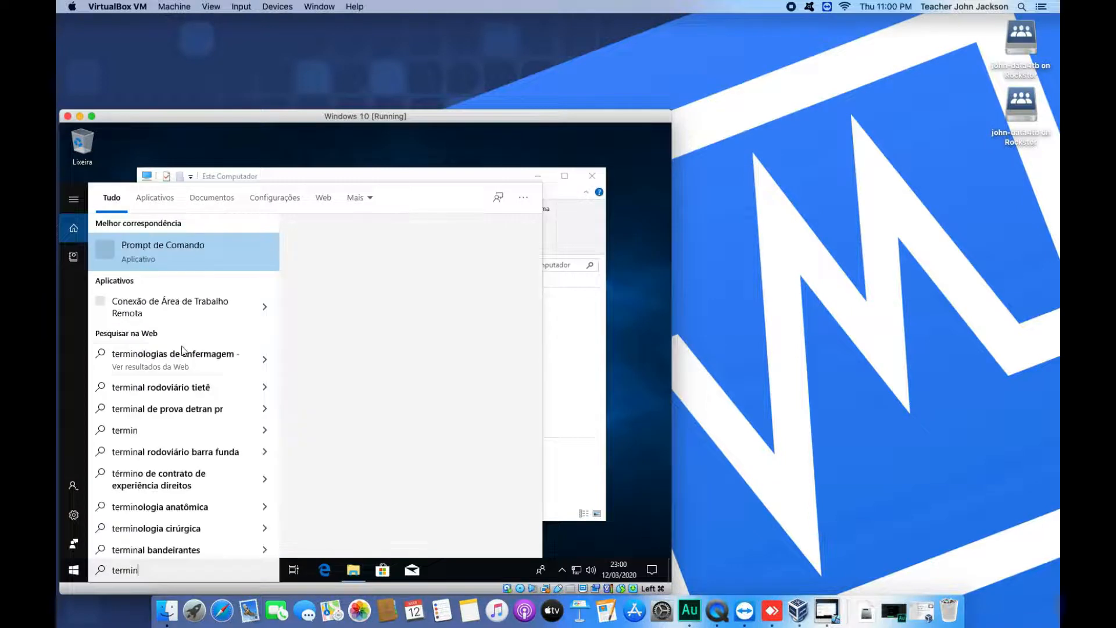
Launch Prompt de Comando in the Windows 10 guest and close the Este Computador window.
{"action": "left_click", "coordinate": [131, 260]}
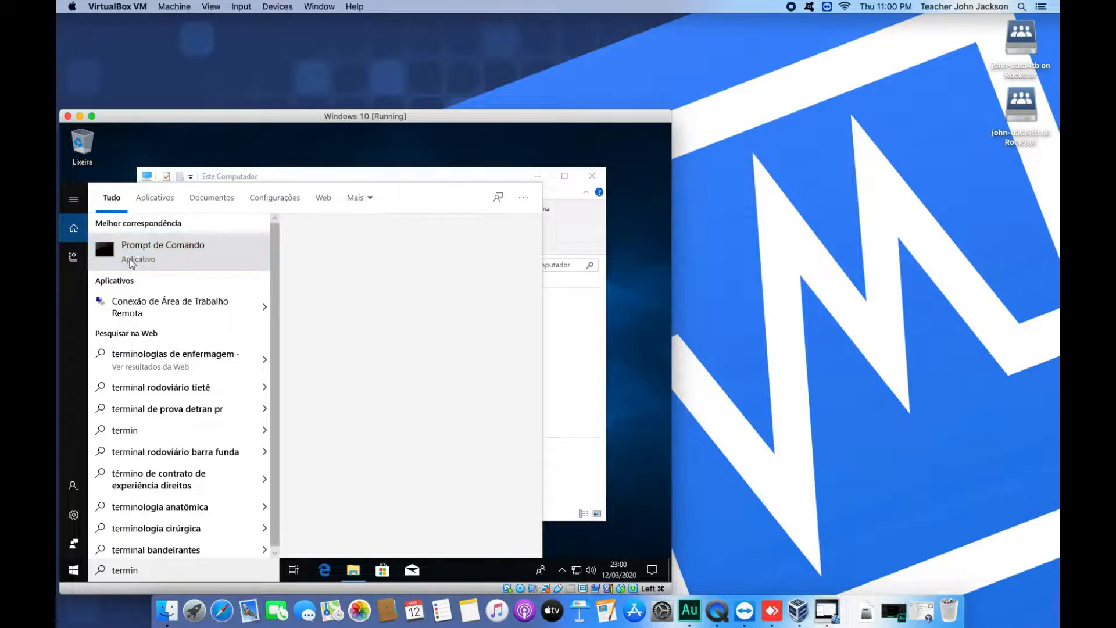
{"action": "left_click", "coordinate": [598, 175]}
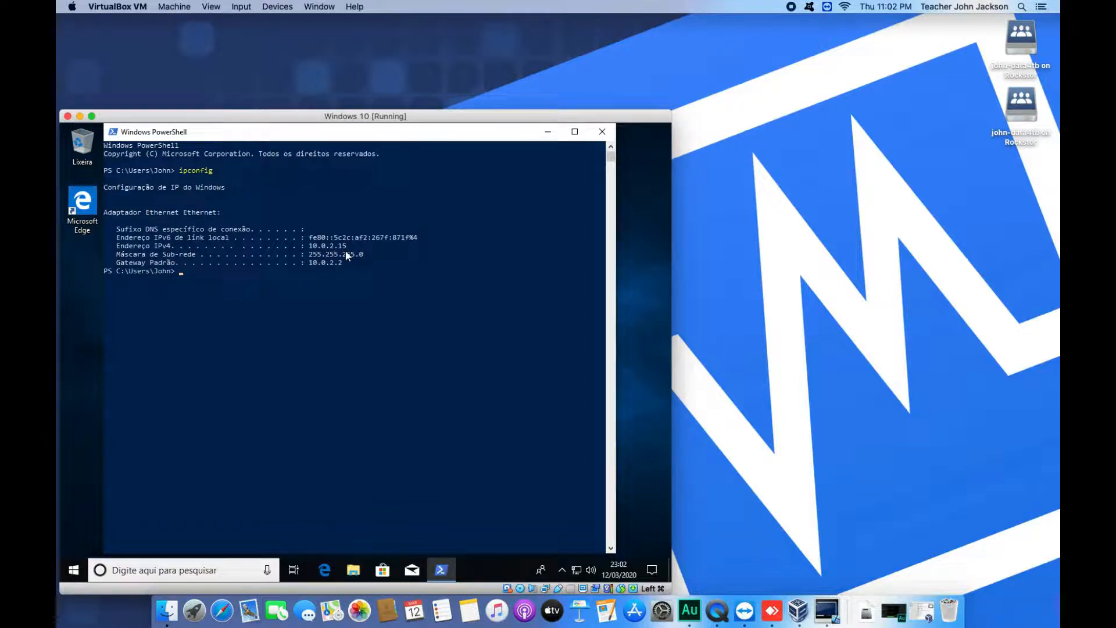
Open the Mac's network preferences to examine the host's connection details.
{"action": "left_click", "coordinate": [661, 611]}
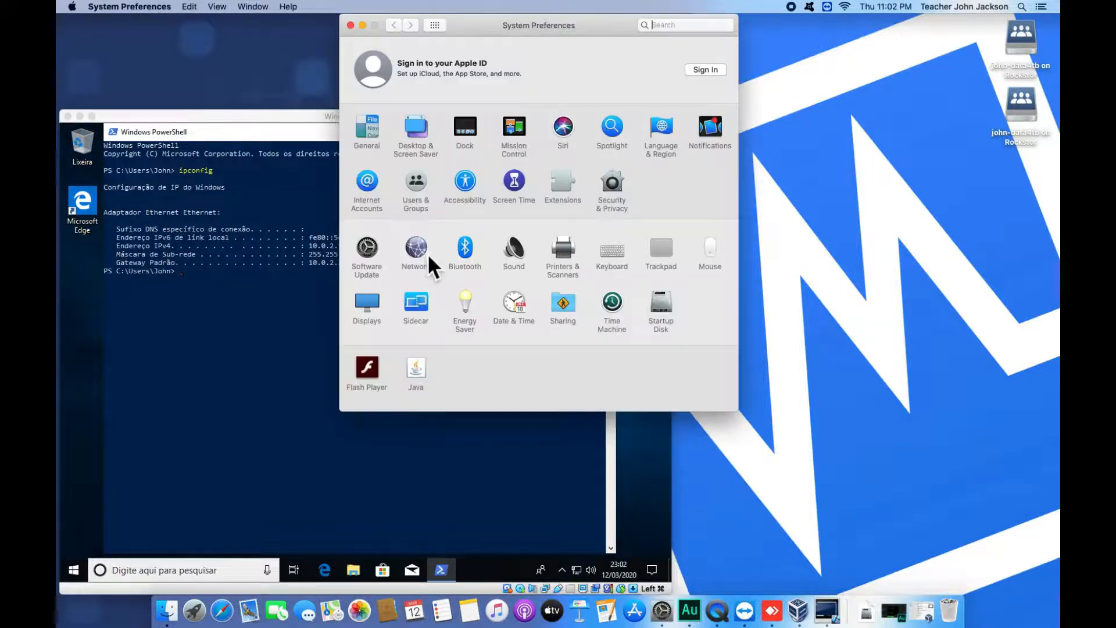
{"action": "left_click", "coordinate": [426, 255]}
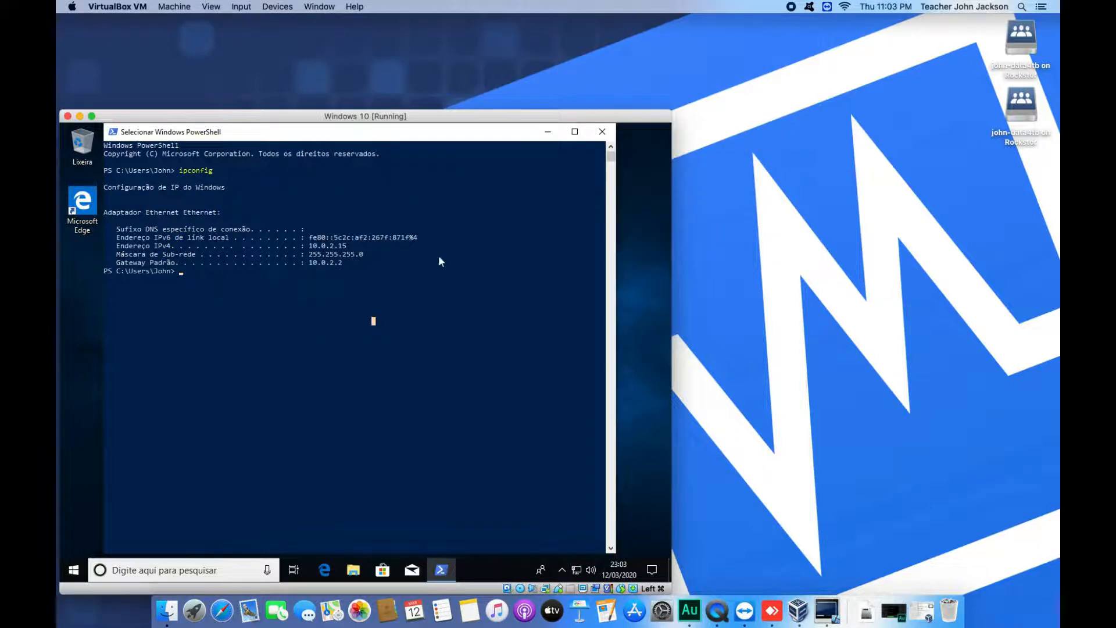
Return to the guest's PowerShell window and add three empty prompt lines below the ipconfig output.
{"action": "left_click", "coordinate": [344, 255]}
{"action": "key", "text": "Return"}
{"action": "key", "text": "Return"}
{"action": "key", "text": "Return"}
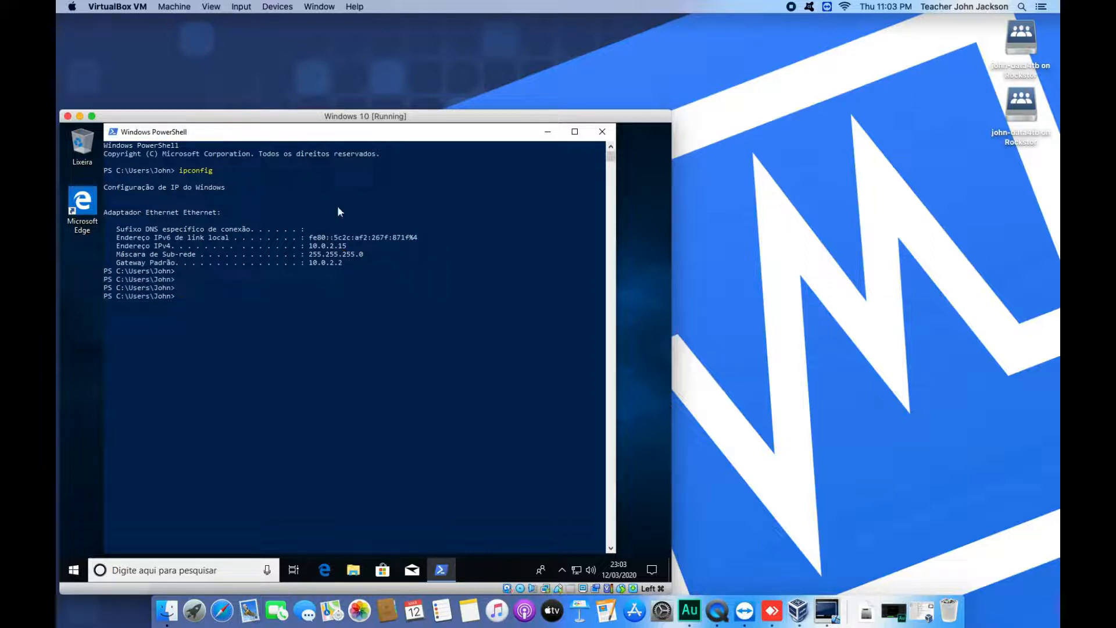
Attach the Windows 10 machine's Adapter 1 to Bridged Adapter on en1: Wi-Fi (AirPort) and allow network discovery in the guest.
{"action": "left_click", "coordinate": [187, 9]}
{"action": "left_click", "coordinate": [190, 23]}
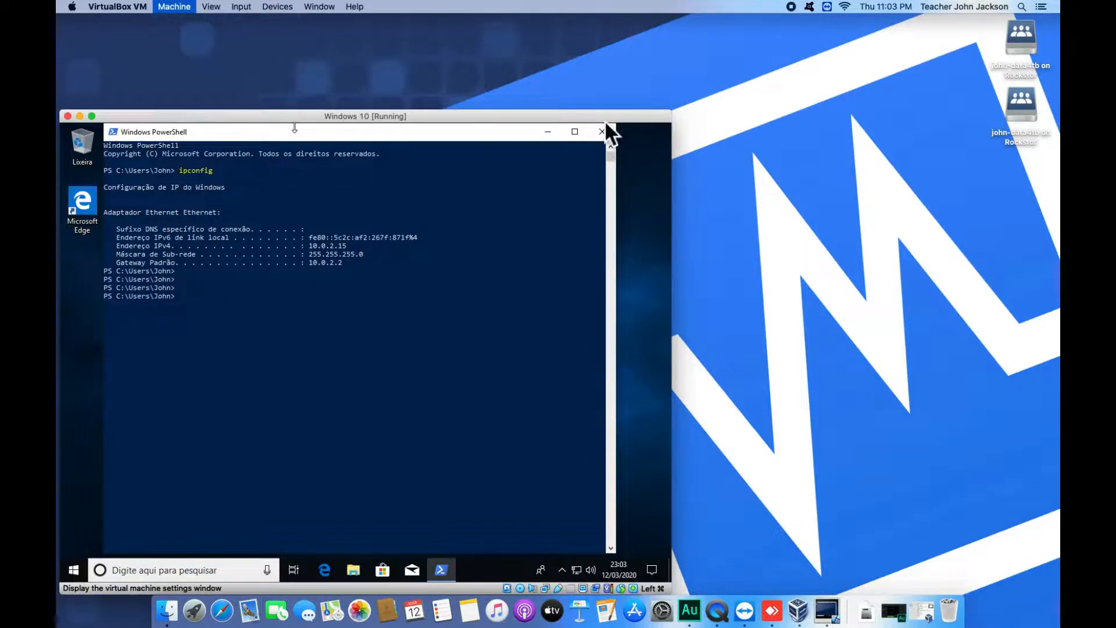
{"action": "left_click_drag", "start_coordinate": [757, 104], "coordinate": [862, 36]}
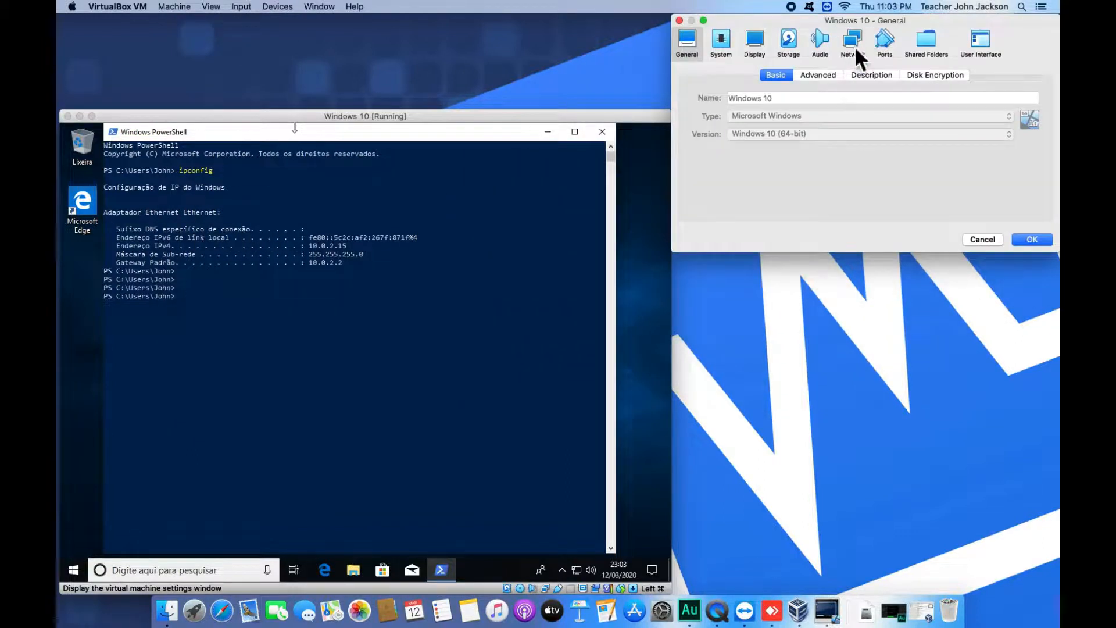
{"action": "left_click", "coordinate": [853, 43]}
{"action": "left_click", "coordinate": [815, 114]}
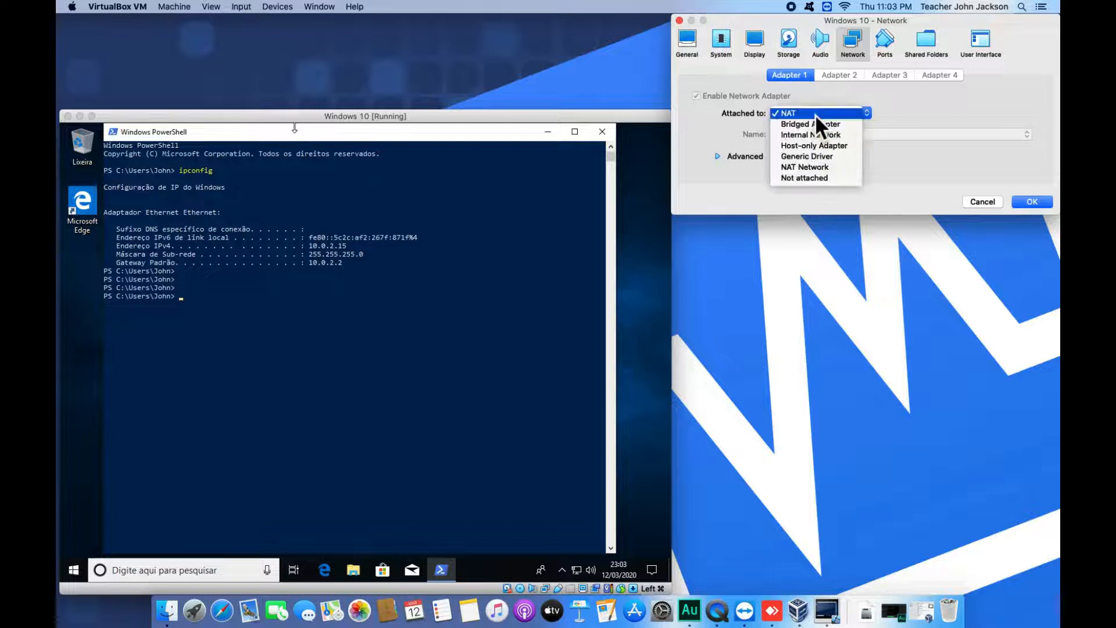
{"action": "left_click", "coordinate": [850, 125]}
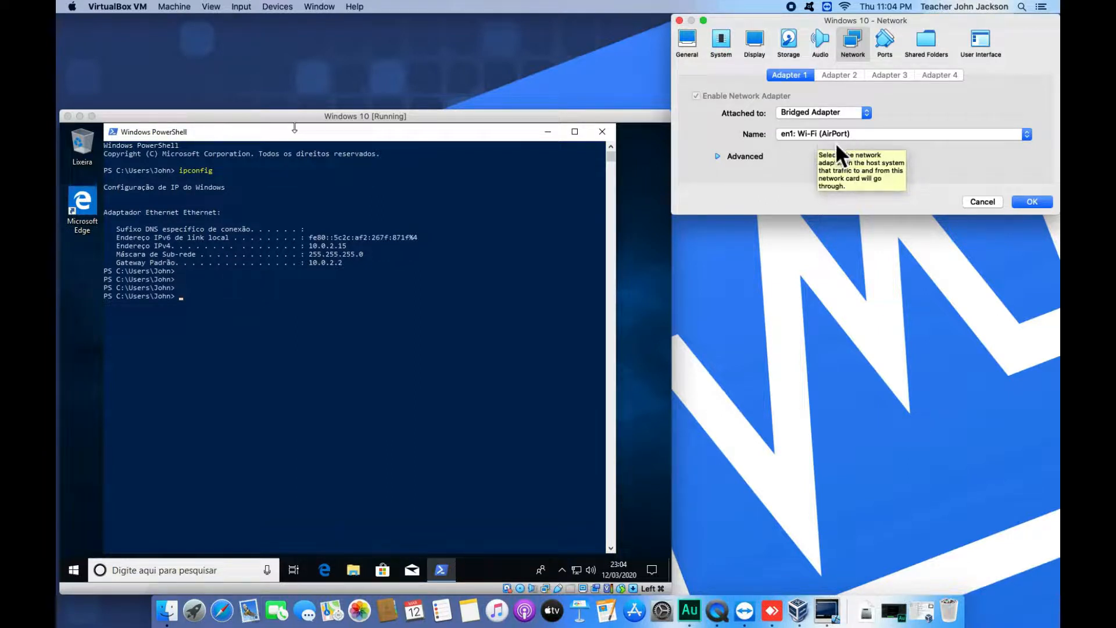
{"action": "left_click", "coordinate": [1030, 202]}
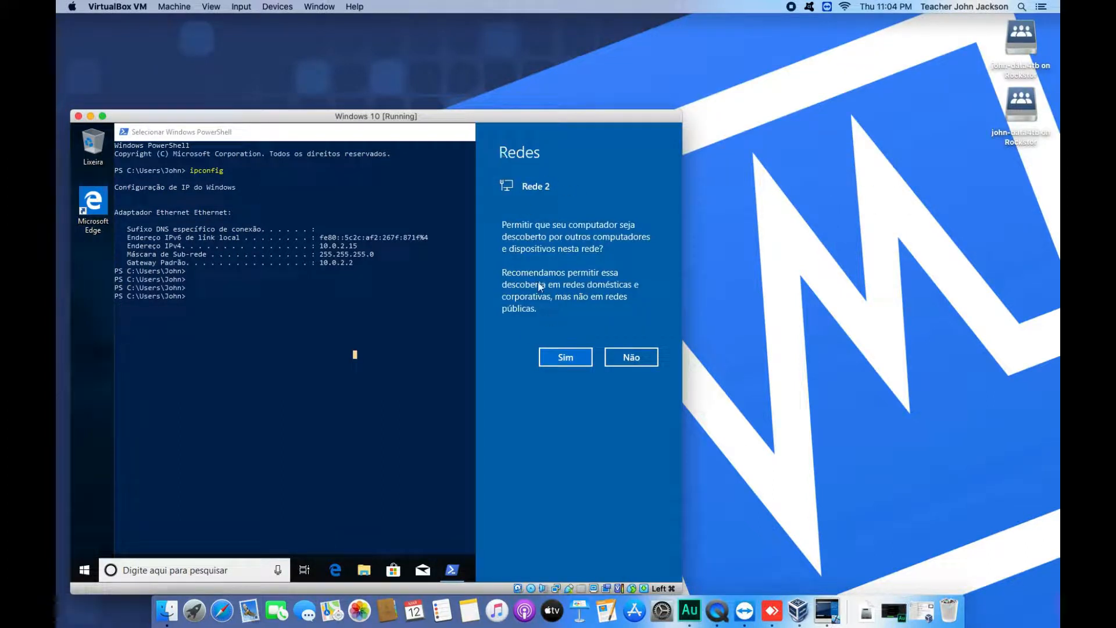
{"action": "left_click", "coordinate": [560, 356]}
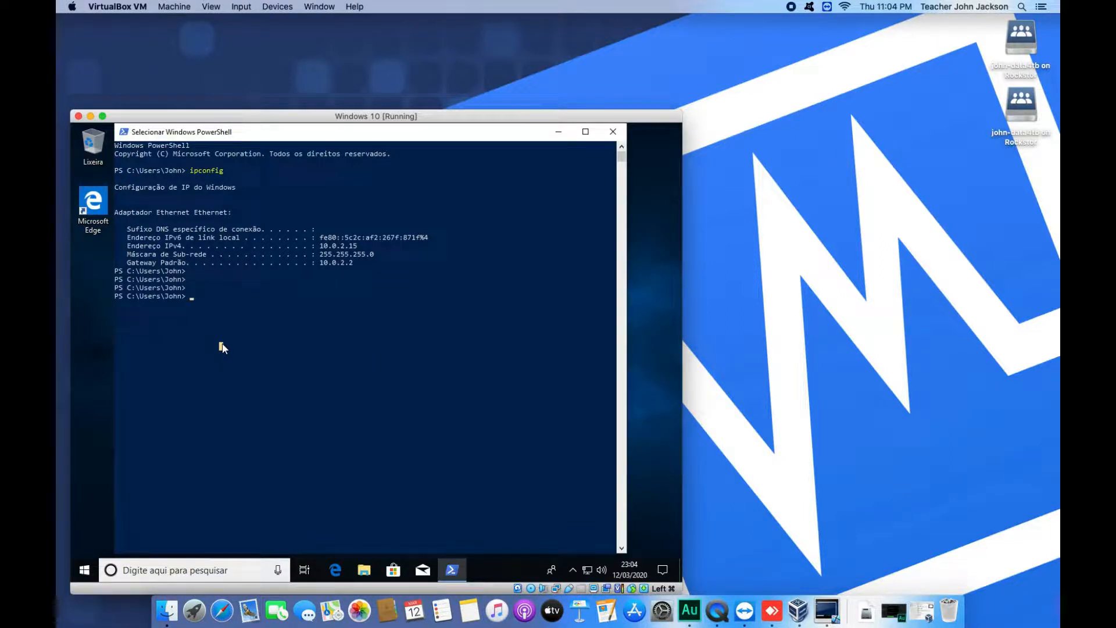
Run ipconfig in the guest's PowerShell to read the bridged address, and add four empty prompt lines below the output.
{"action": "key", "text": "Escape"}
{"action": "type", "text": "ipconfig"}
{"action": "key", "text": "Return"}
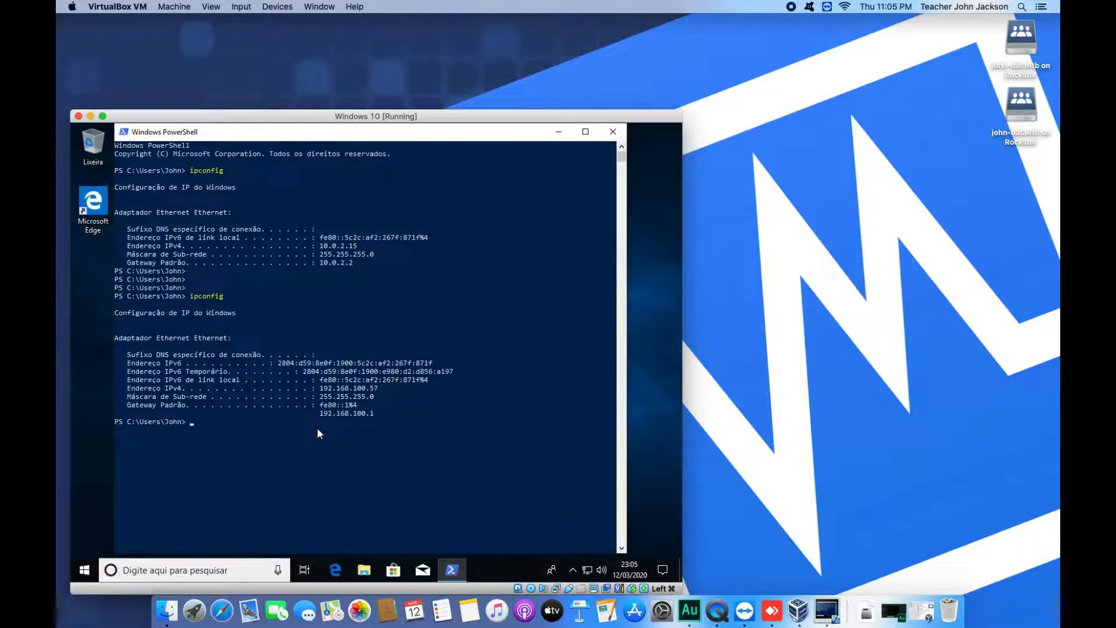
{"action": "key", "text": "Return"}
{"action": "key", "text": "Return"}
{"action": "key", "text": "Return"}
{"action": "key", "text": "Return"}
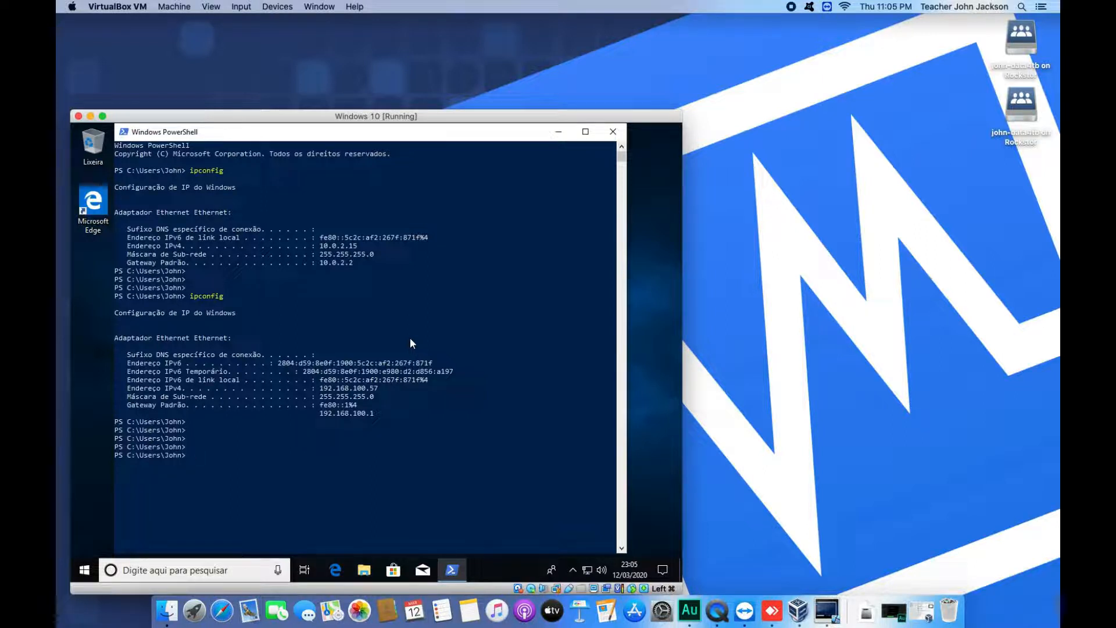
Attach the Windows 10 machine's Adapter 1 to Internal Network using the network name intnet.
{"action": "left_click", "coordinate": [187, 3]}
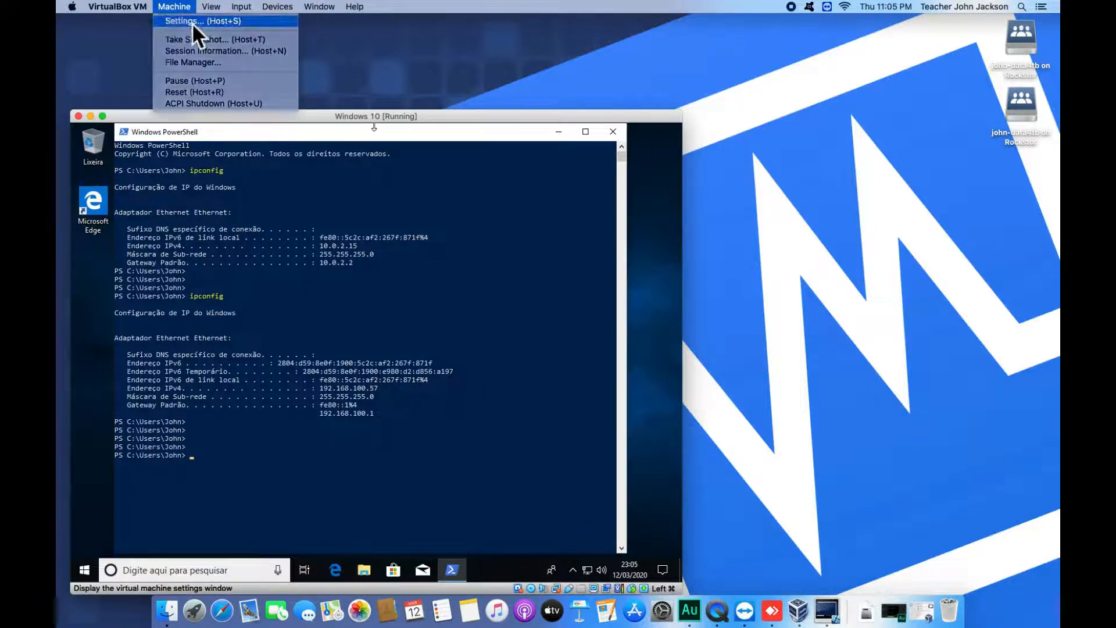
{"action": "left_click", "coordinate": [191, 22]}
{"action": "left_click_drag", "start_coordinate": [392, 179], "coordinate": [866, 24]}
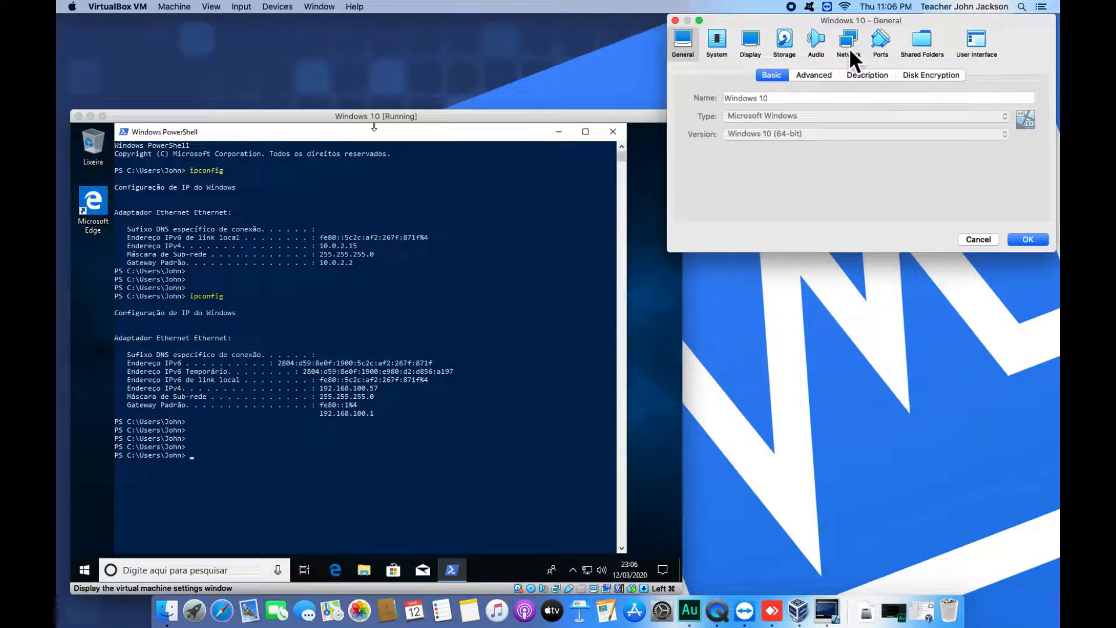
{"action": "left_click", "coordinate": [848, 47]}
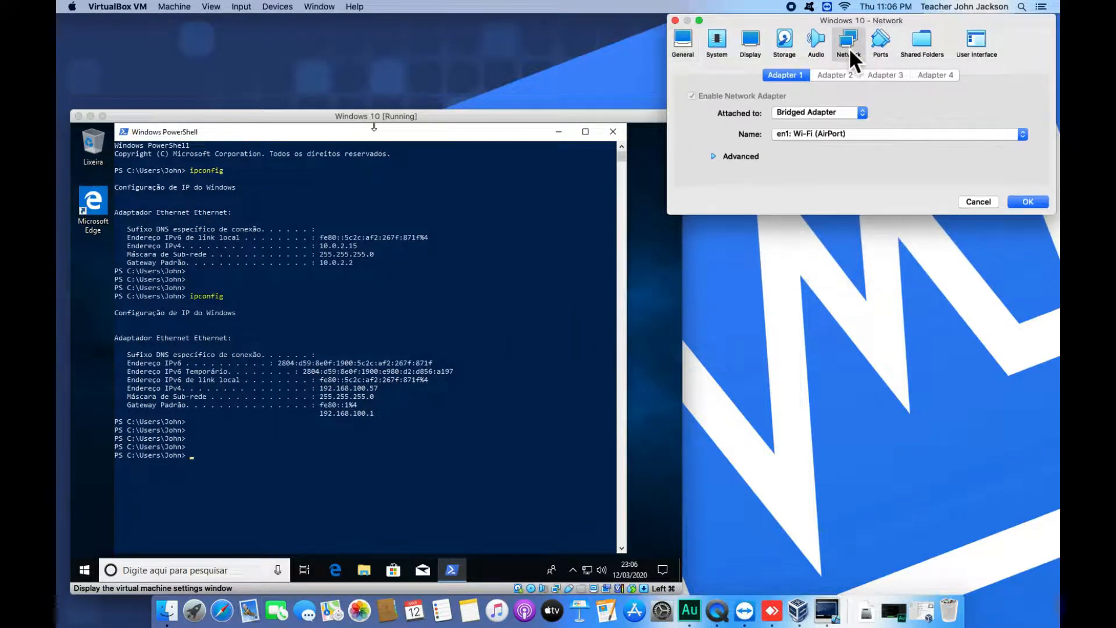
{"action": "left_click", "coordinate": [819, 116]}
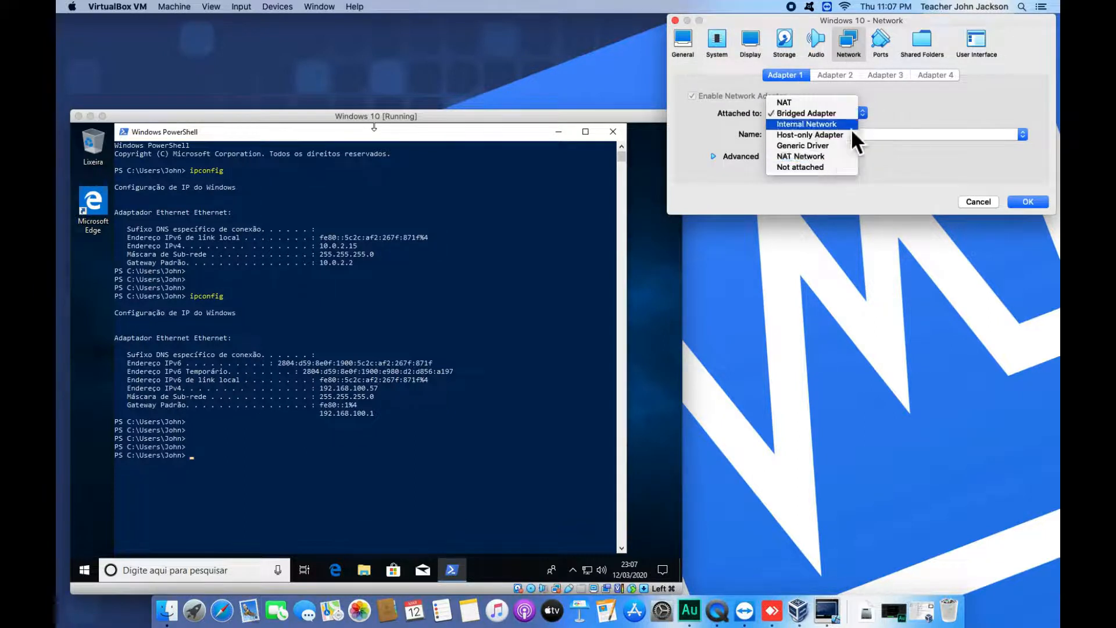
{"action": "left_click", "coordinate": [852, 125]}
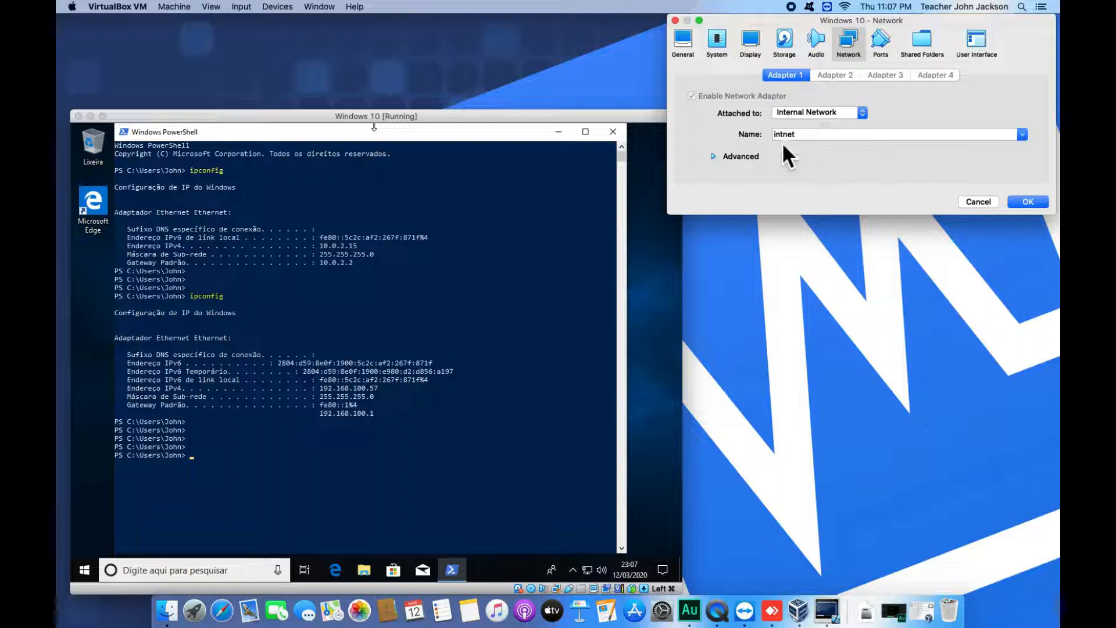
{"action": "left_click", "coordinate": [1027, 201]}
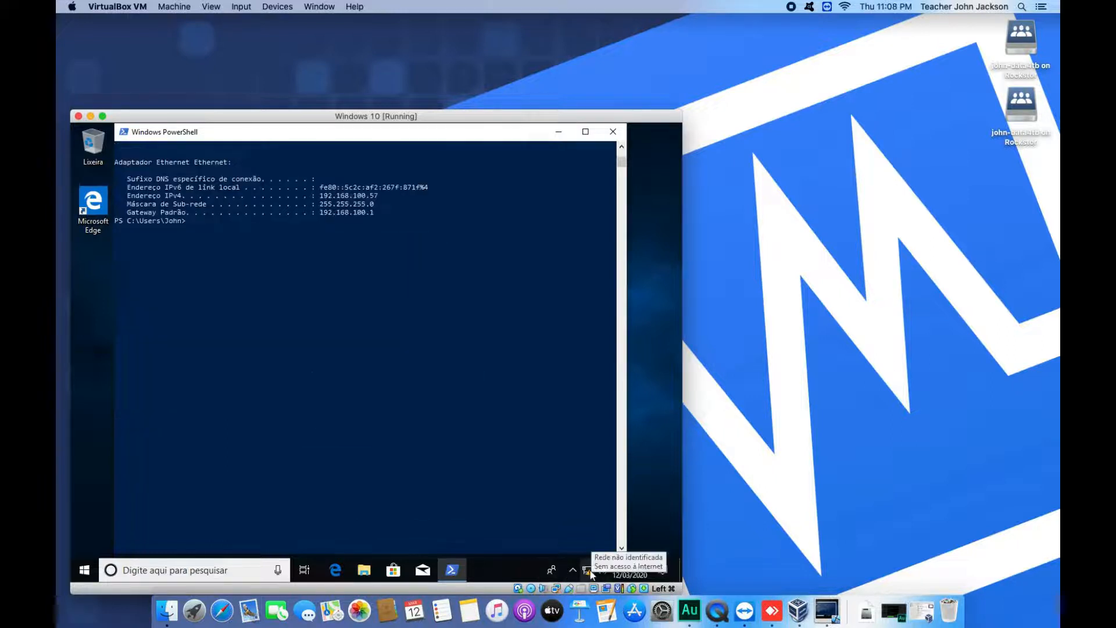
Open the guest's network connection options to examine its connection on the internal network.
{"action": "right_click", "coordinate": [590, 573]}
{"action": "left_click", "coordinate": [591, 556]}
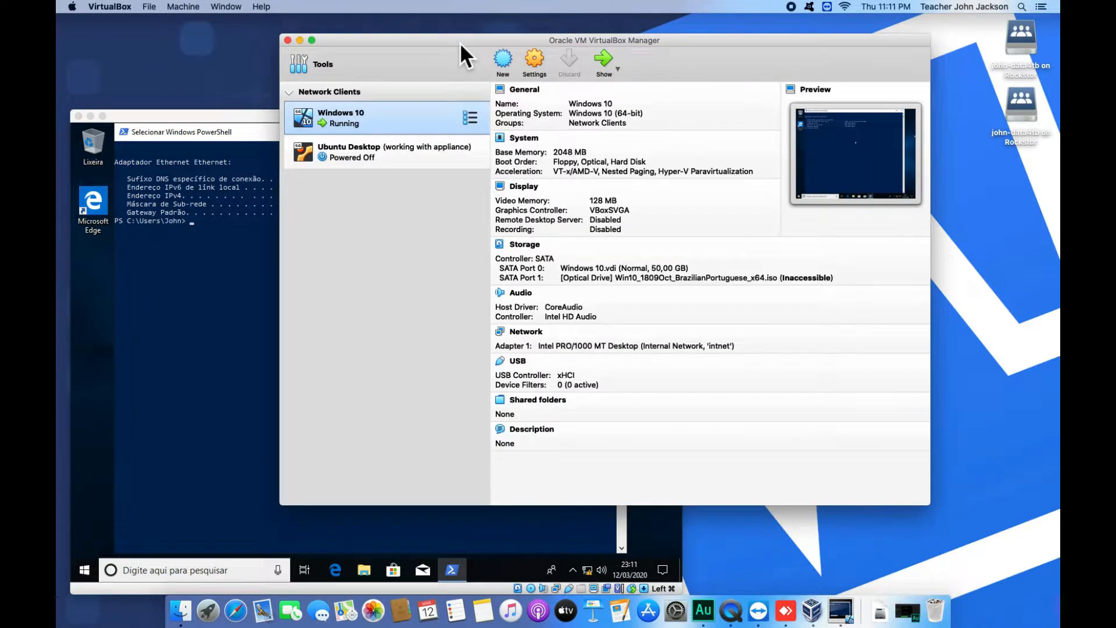
Add a NAT network in VirtualBox's global preferences, accepting CIDR 10.0.2.0/24 with DHCP support, and minimize the manager window.
{"action": "left_click", "coordinate": [109, 6]}
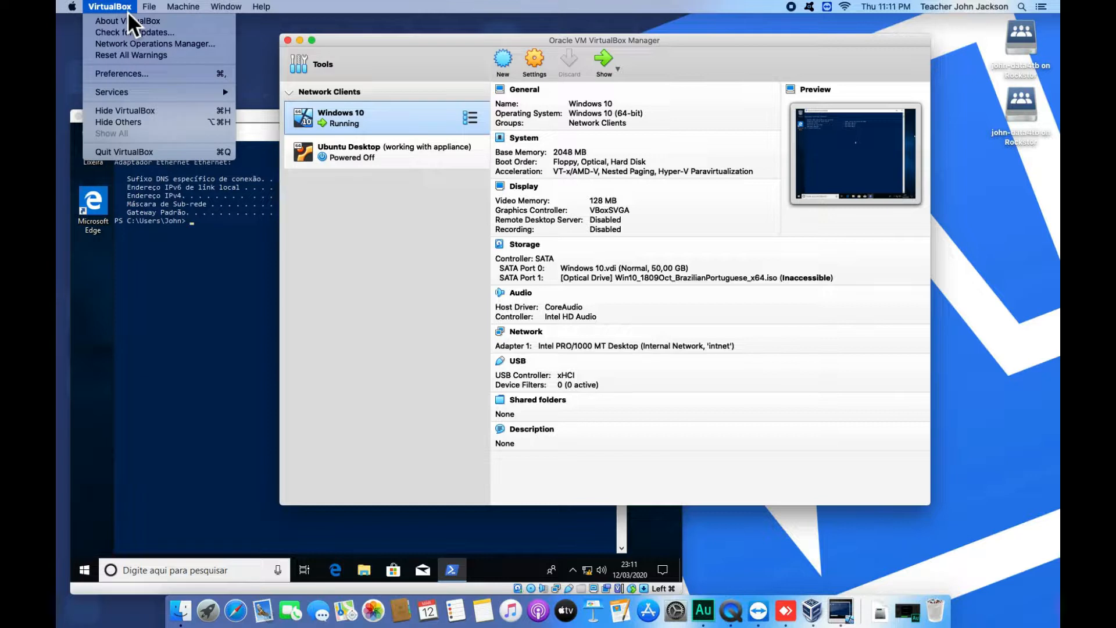
{"action": "left_click", "coordinate": [138, 76]}
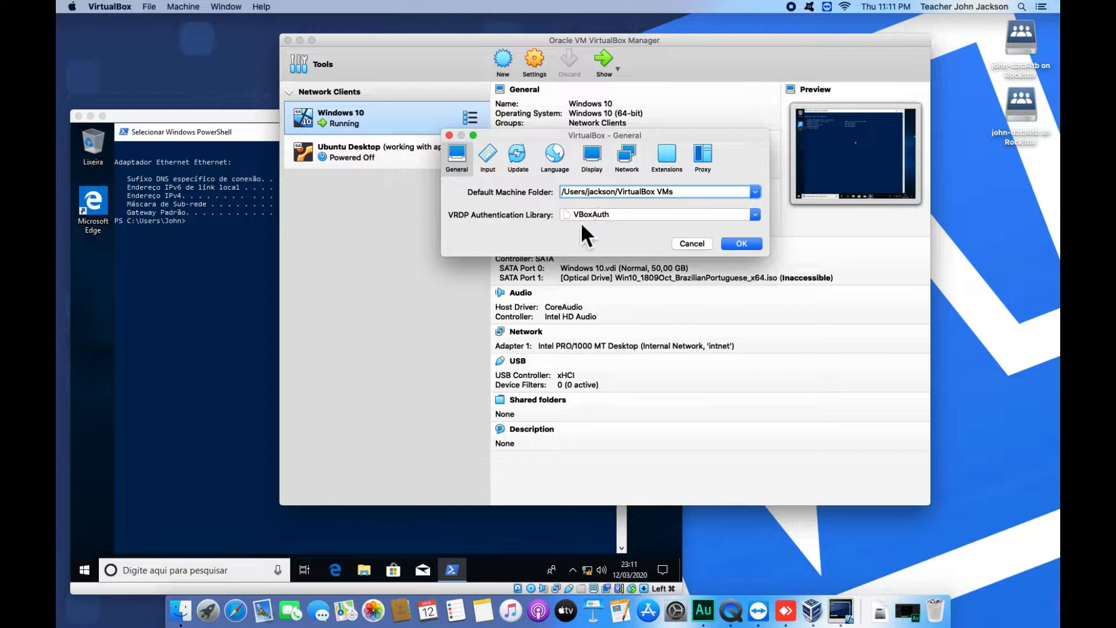
{"action": "left_click", "coordinate": [627, 158]}
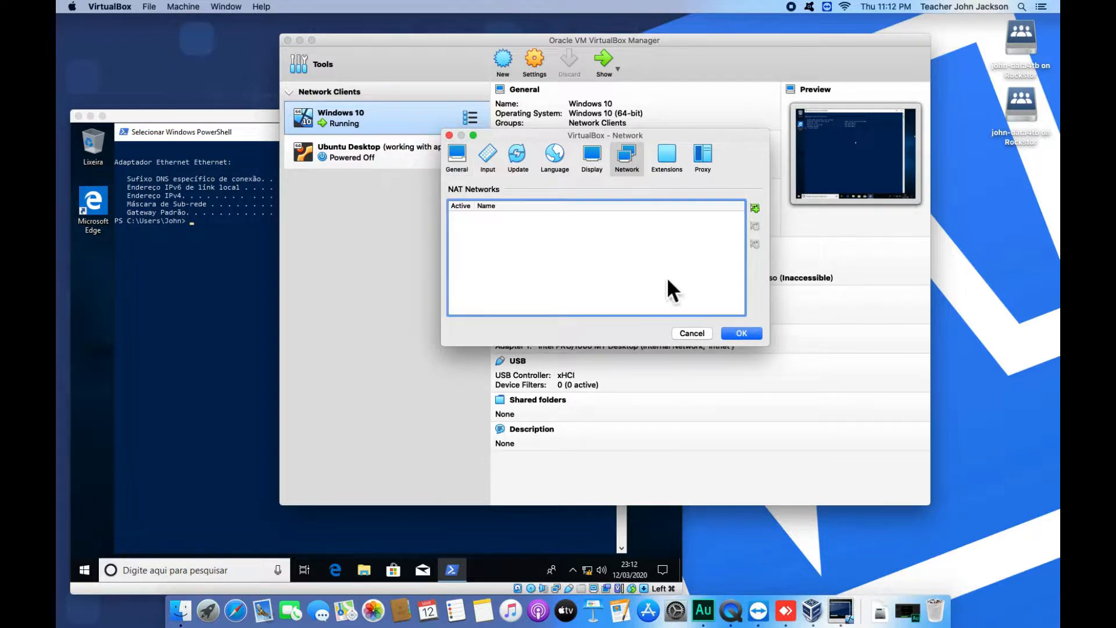
{"action": "left_click", "coordinate": [757, 210]}
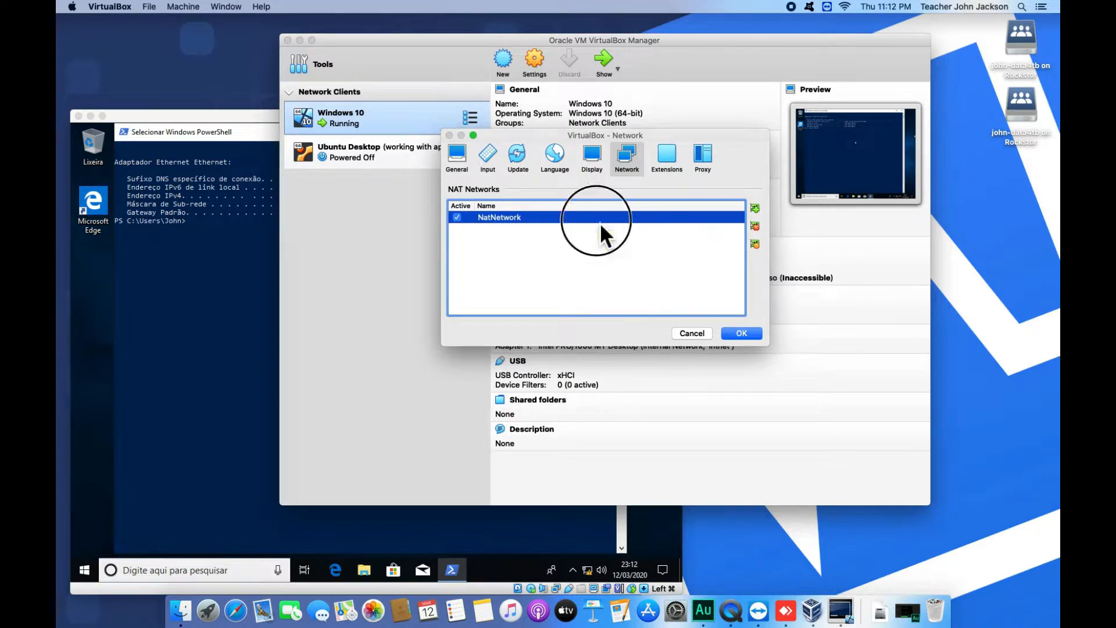
{"action": "double_click", "coordinate": [600, 222]}
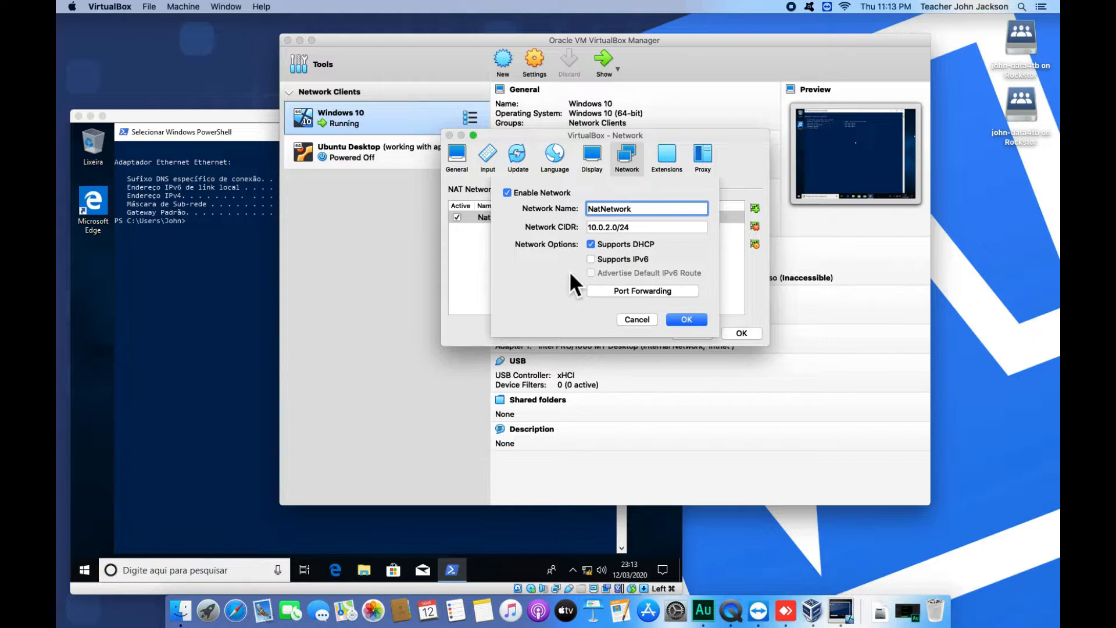
{"action": "left_click", "coordinate": [681, 319]}
{"action": "left_click", "coordinate": [751, 335]}
{"action": "left_click", "coordinate": [301, 40]}
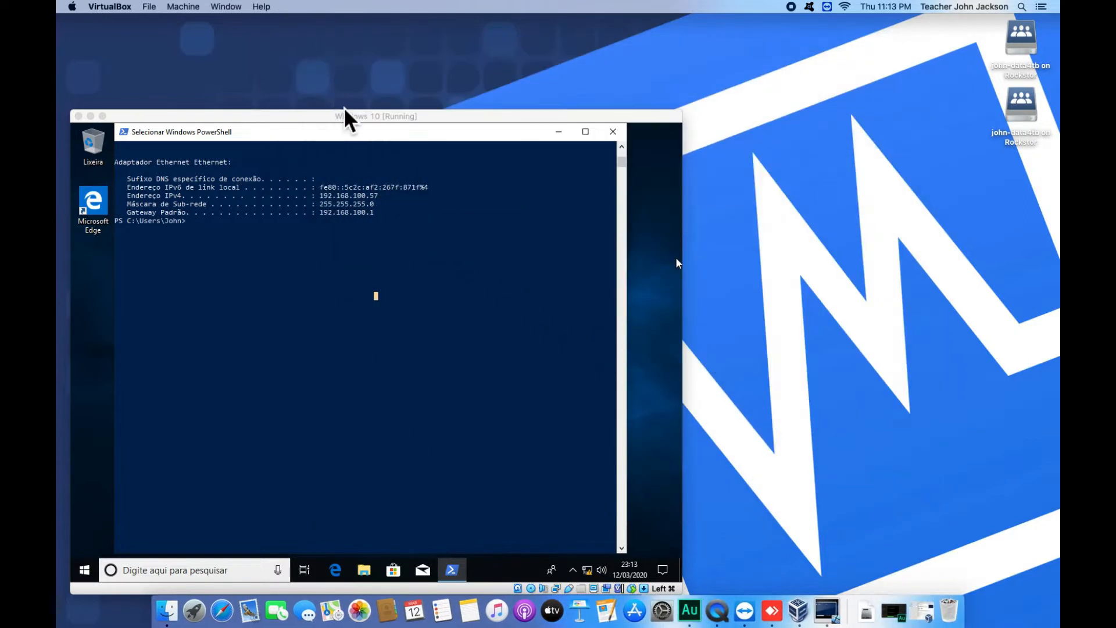
Attach the Windows 10 machine's Adapter 1 to Host-only Adapter using vboxnet0.
{"action": "left_click", "coordinate": [357, 118]}
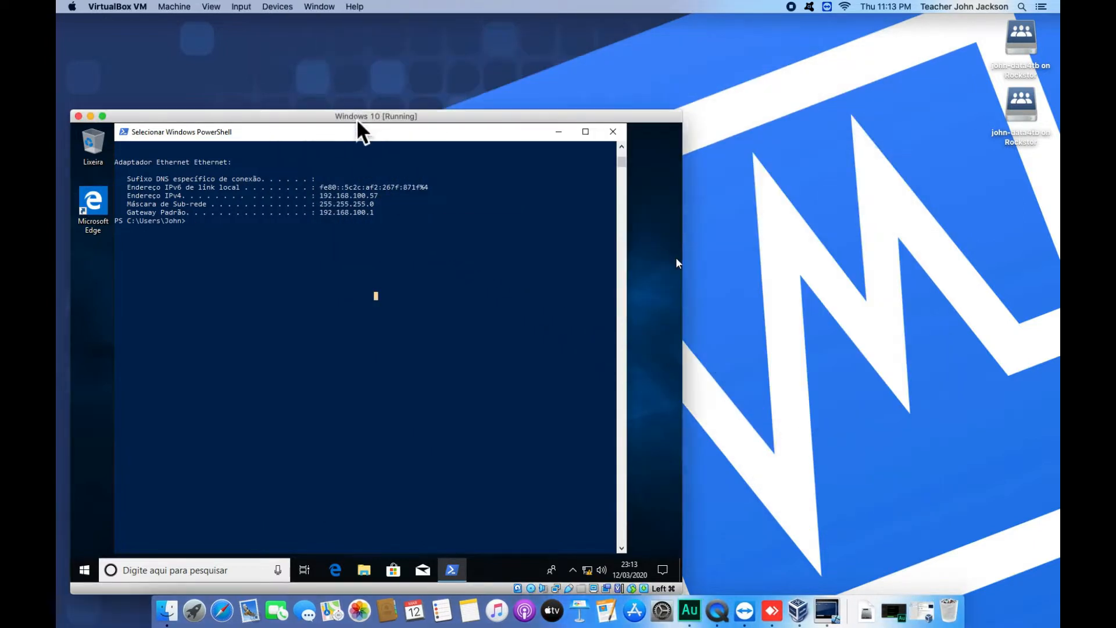
{"action": "left_click", "coordinate": [176, 4]}
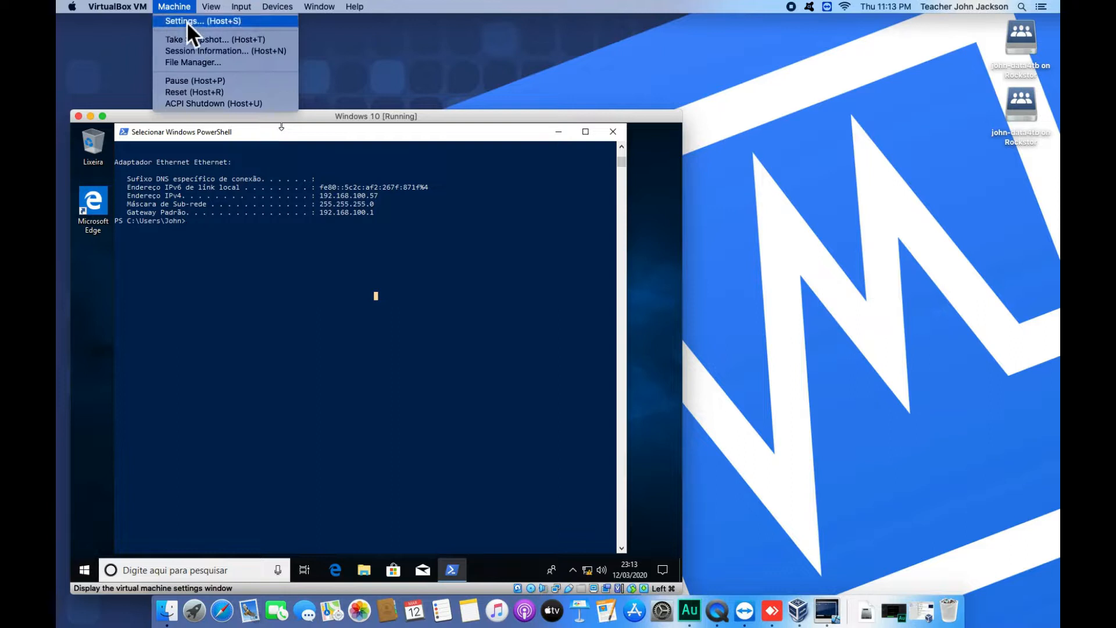
{"action": "left_click", "coordinate": [186, 22]}
{"action": "left_click_drag", "start_coordinate": [374, 180], "coordinate": [859, 85]}
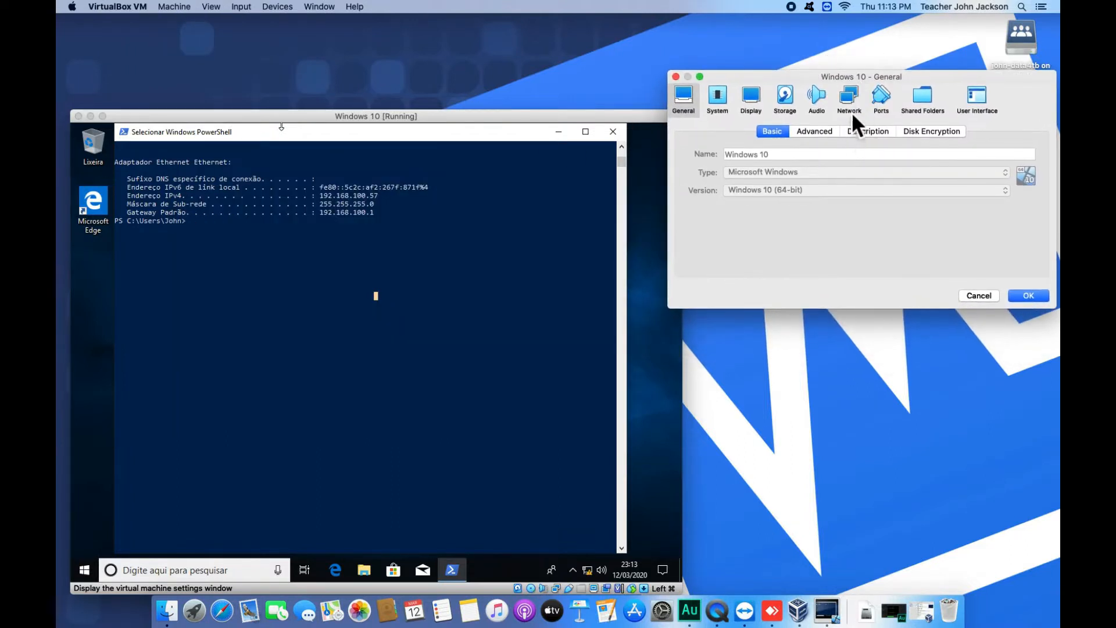
{"action": "left_click", "coordinate": [856, 100]}
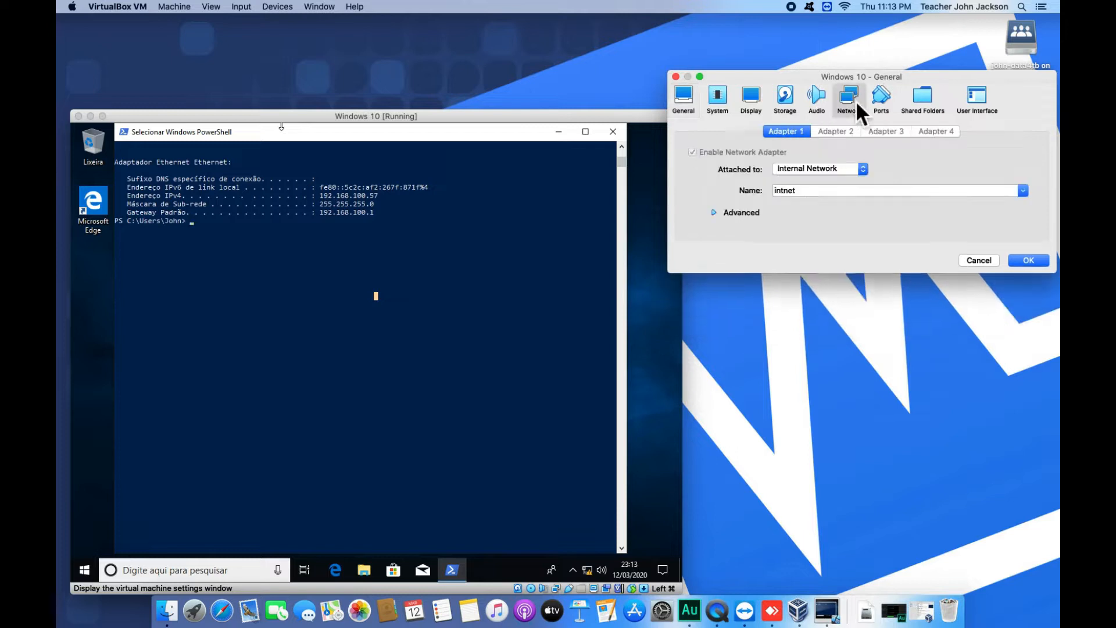
{"action": "left_click", "coordinate": [844, 173]}
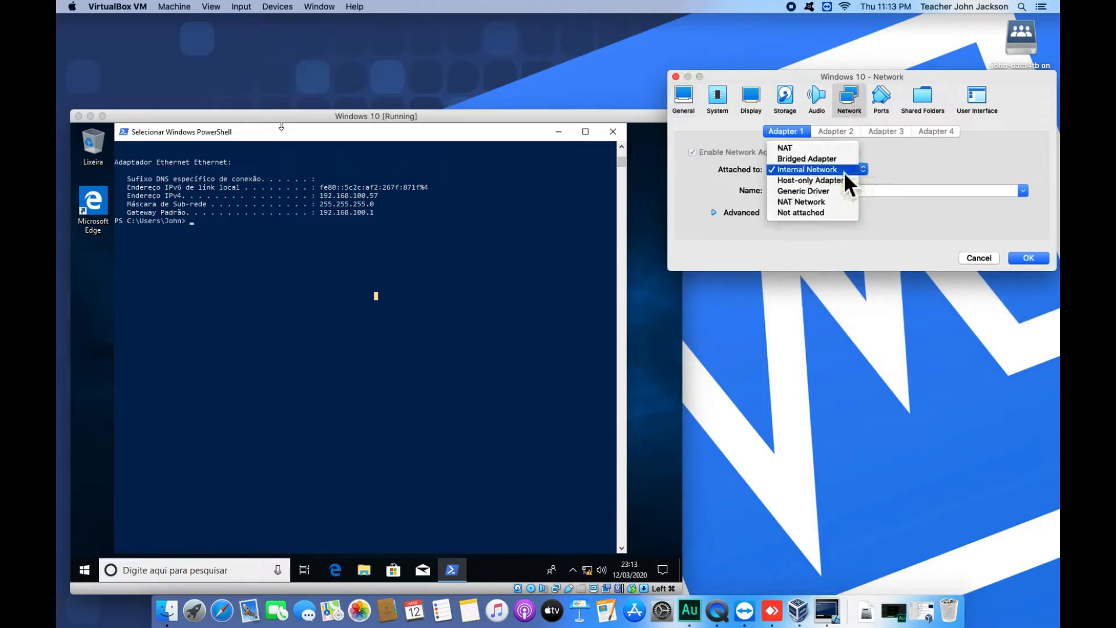
{"action": "left_click", "coordinate": [845, 185]}
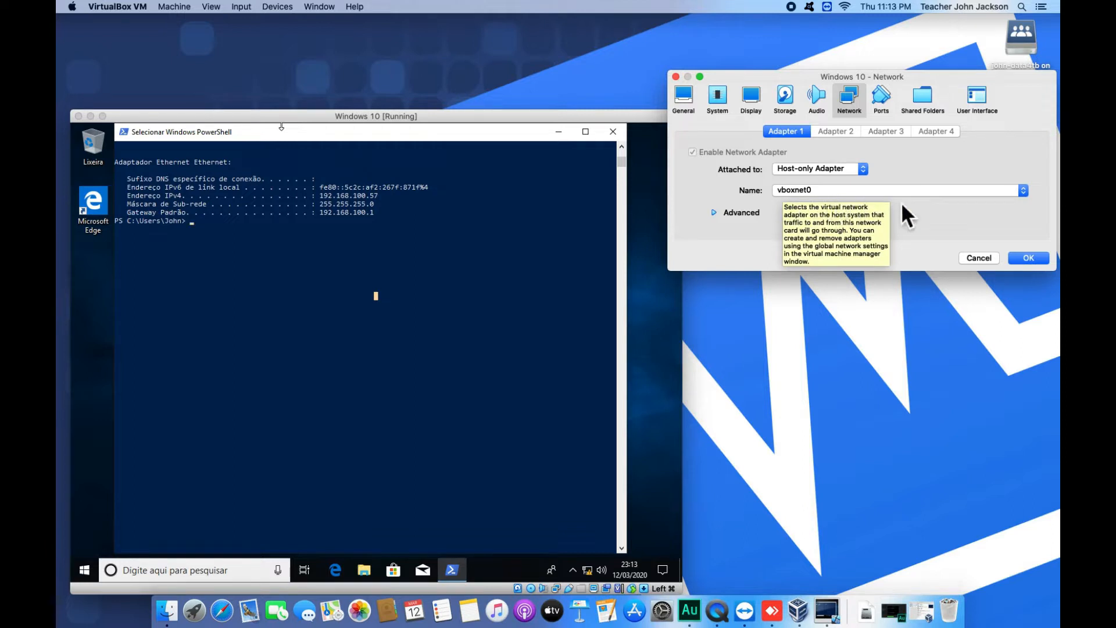
{"action": "left_click", "coordinate": [1027, 258]}
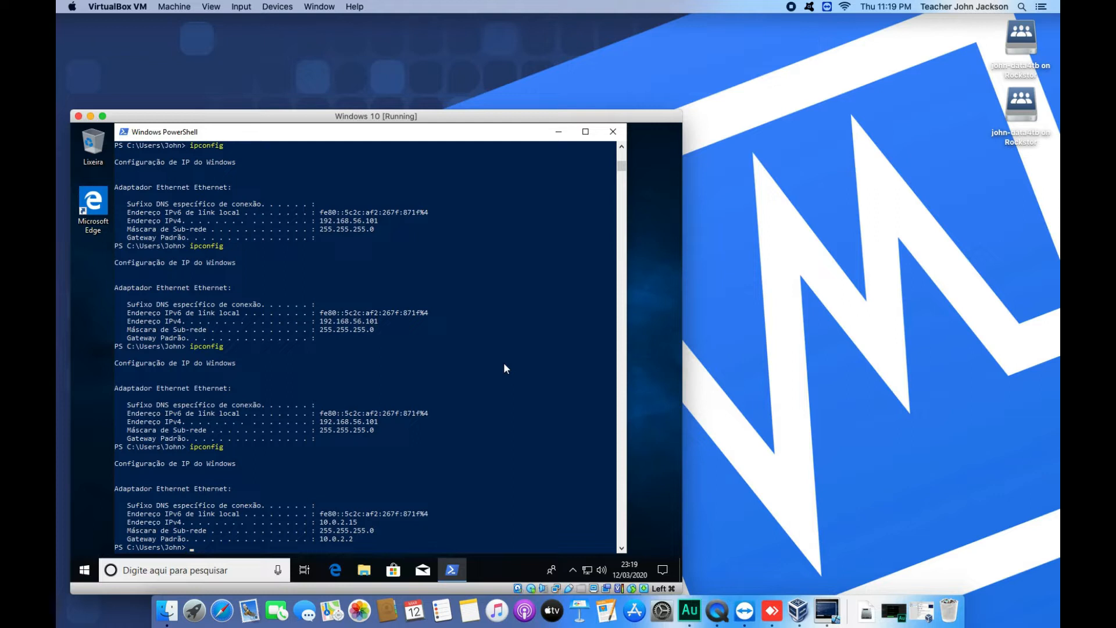
Run ipconfig again in the guest's PowerShell to check its current IP configuration.
{"action": "key", "text": "Up"}
{"action": "key", "text": "Return"}
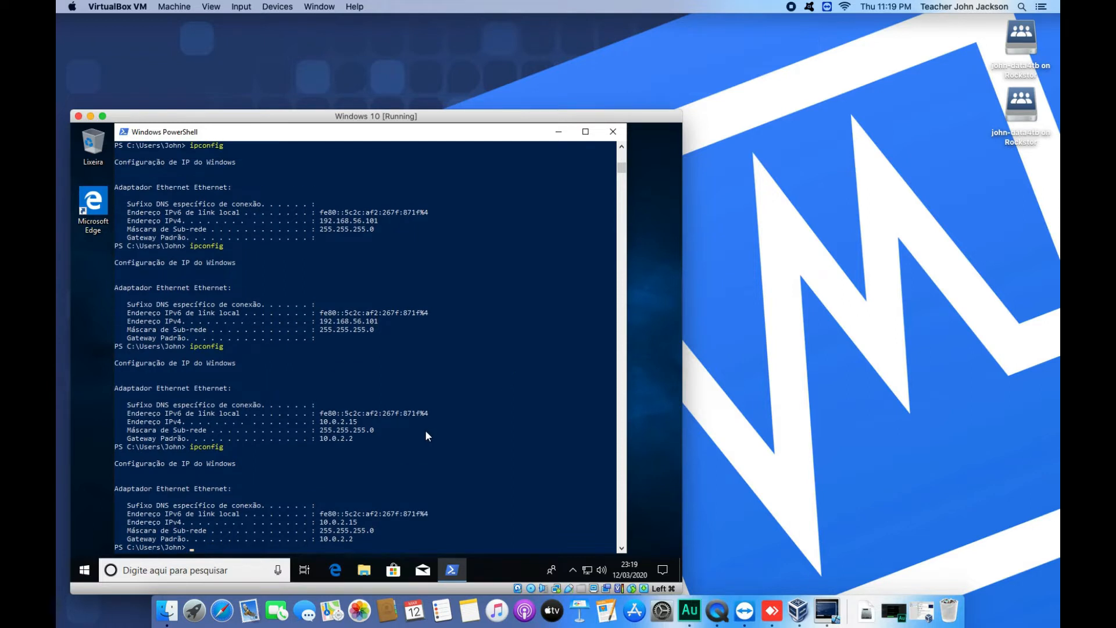